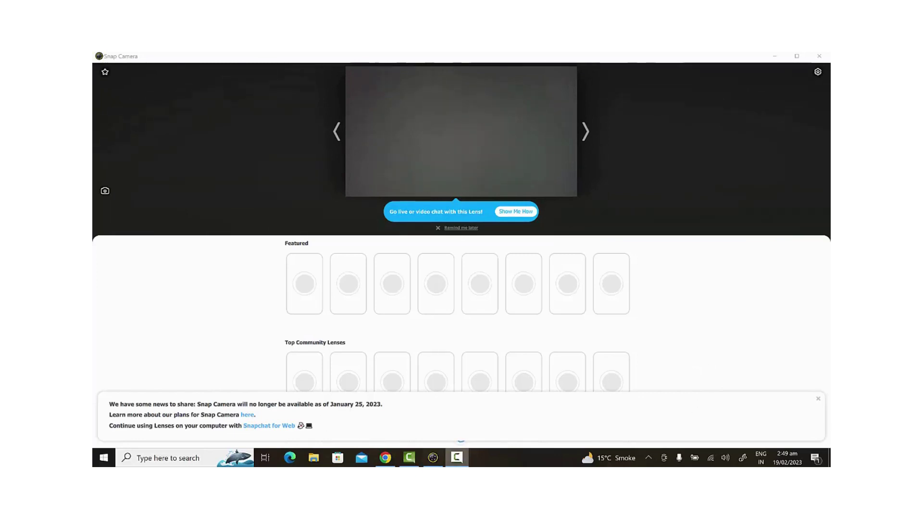
Switch to Chrome and review the Snap Camera 1.21.0 download page for Windows
mouse_move(460, 464)
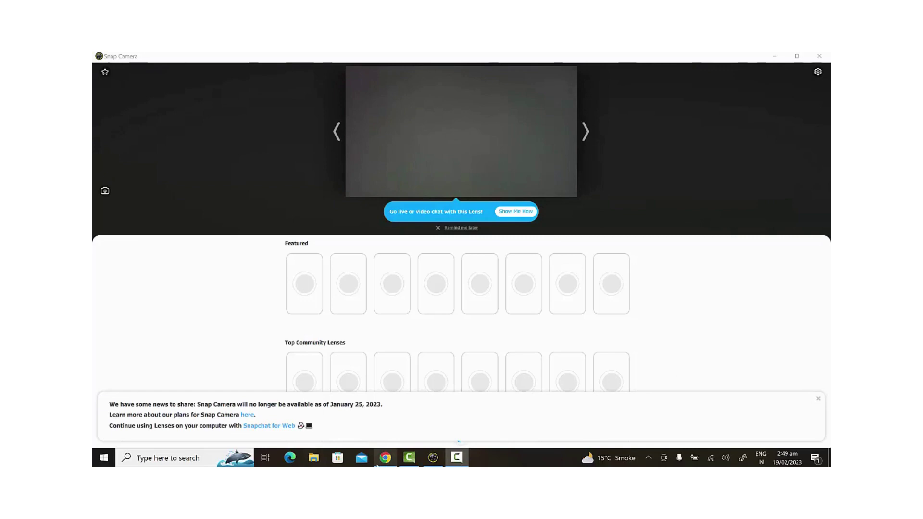
mouse_move(378, 466)
left_click(385, 414)
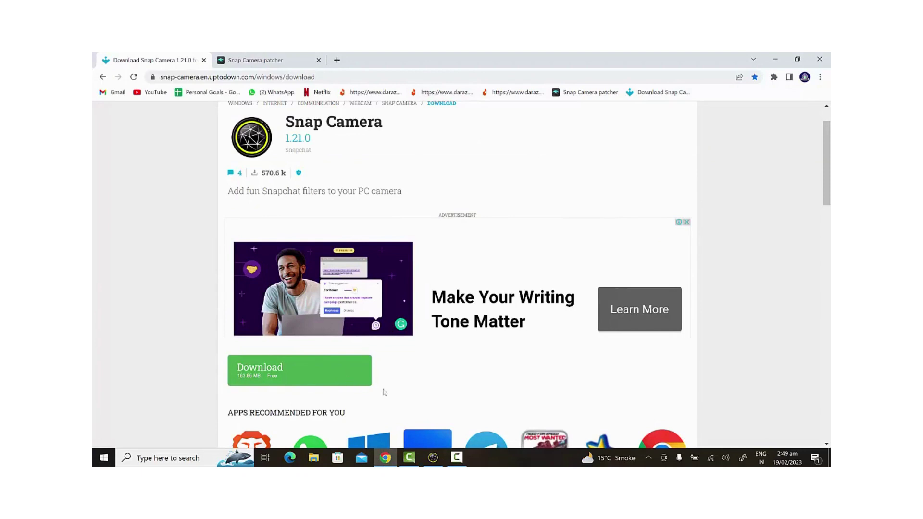
scroll(420, 408, "down", 1)
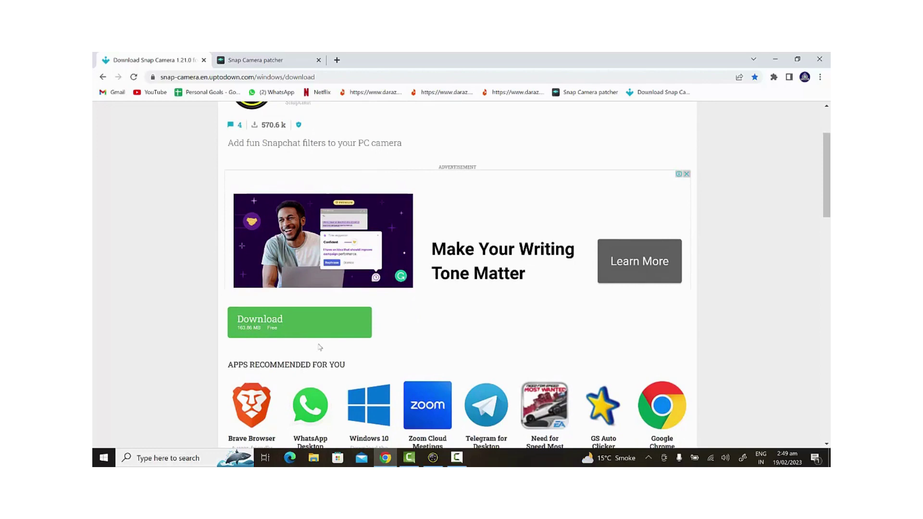
scroll(299, 341, "up", 1)
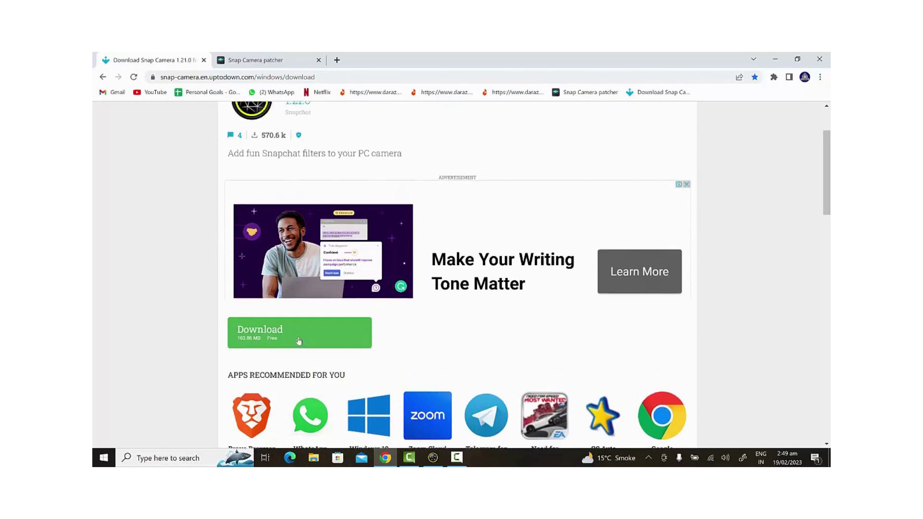
Search Windows for the Windows Defender Firewall control panel and open it
left_click(434, 460)
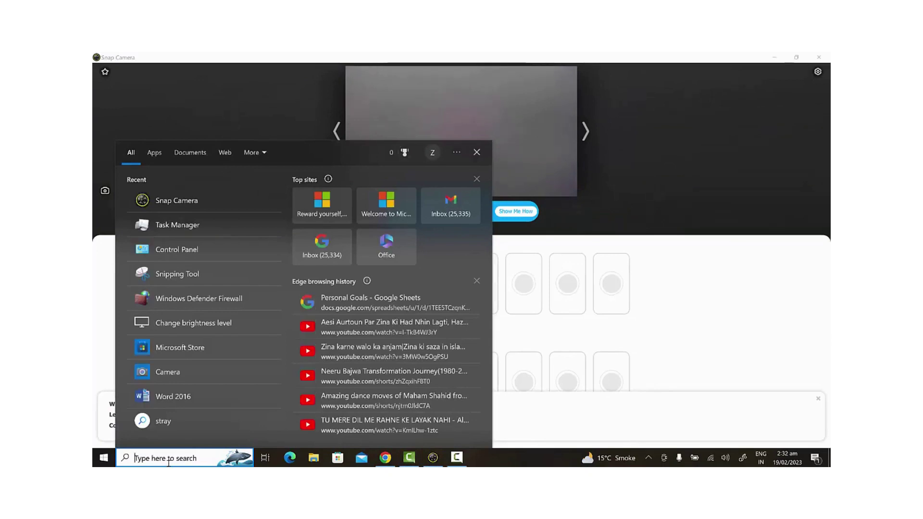
type("window")
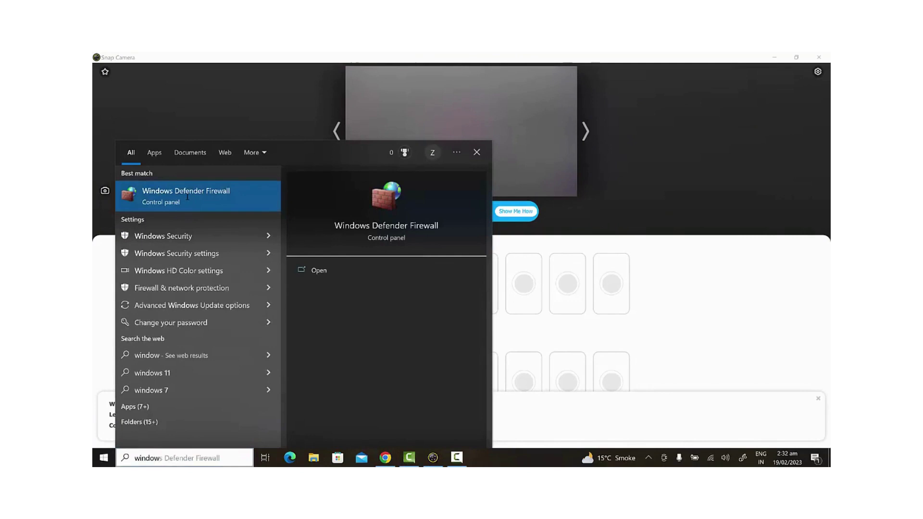
left_click(187, 195)
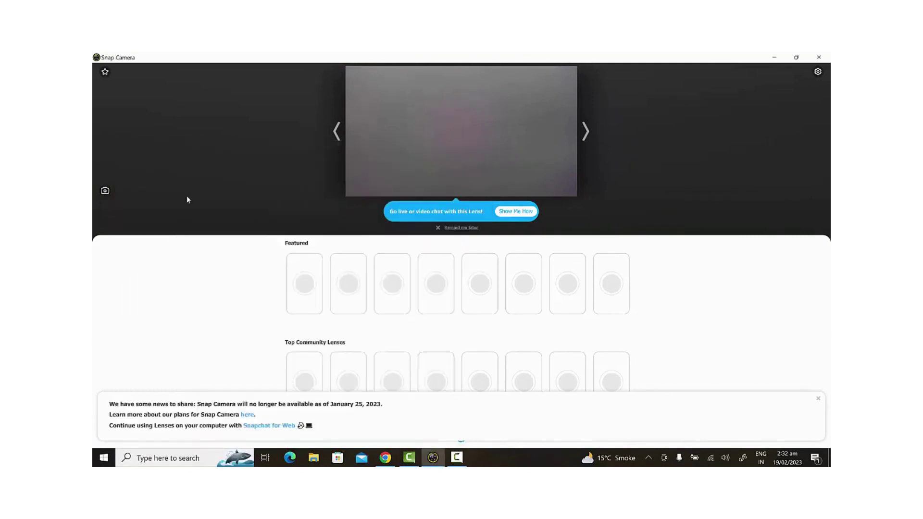
left_click(186, 459)
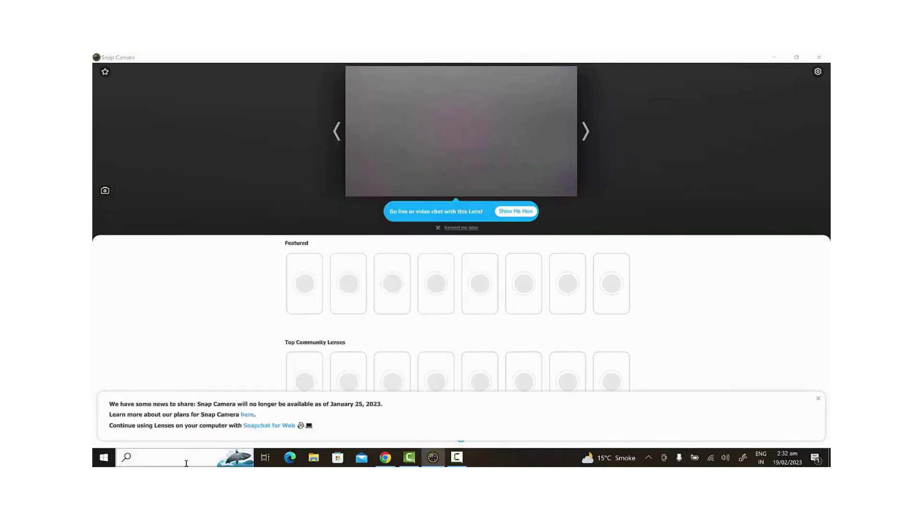
type("win")
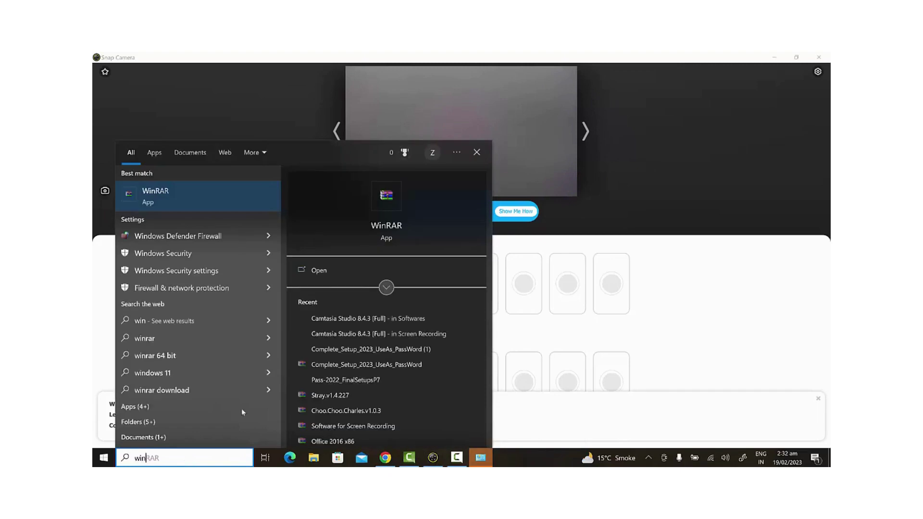
left_click(191, 241)
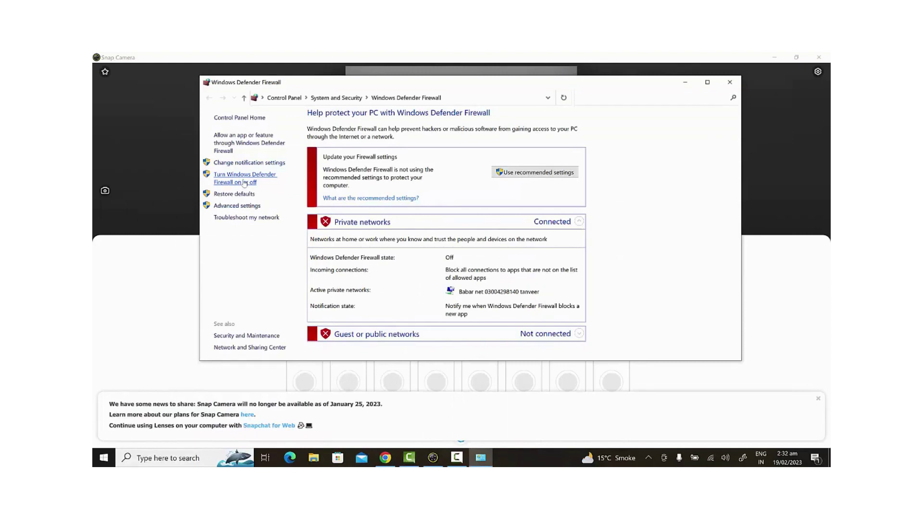
Set Windows Defender Firewall to off for private and public networks, apply the settings, and close its window
left_click(245, 183)
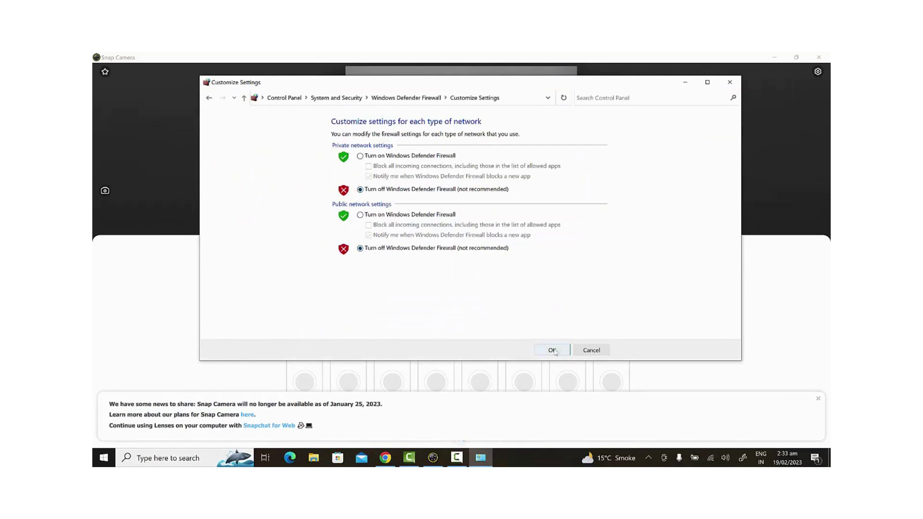
left_click(552, 350)
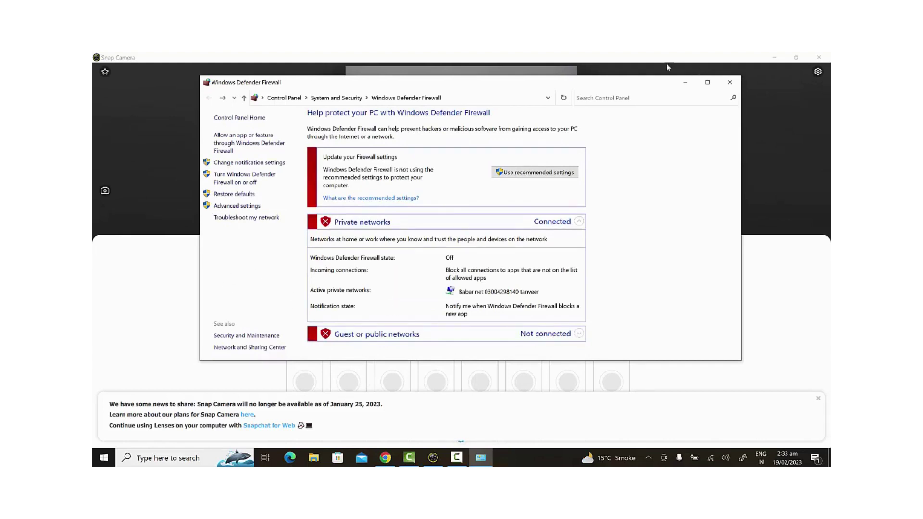
left_click(731, 83)
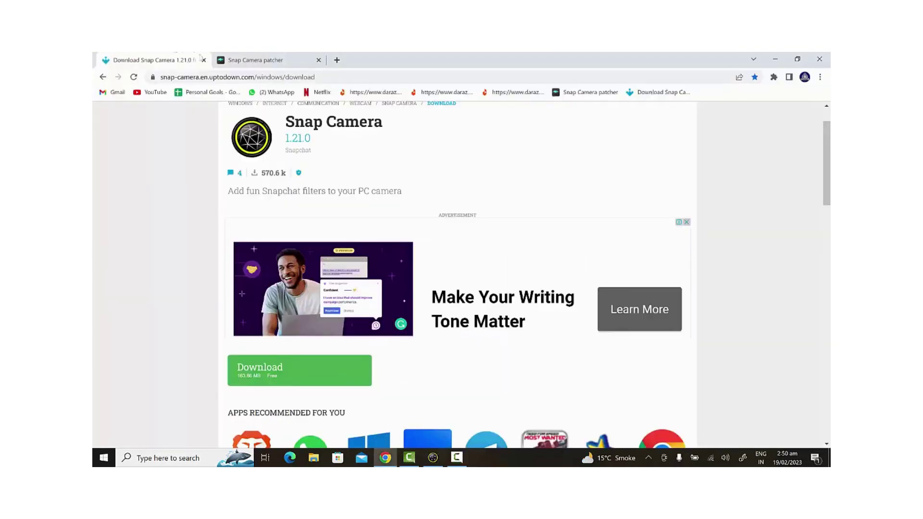
On the Snap Camera patcher page, browse for the file to patch in C:\Program Files\Snap Inc\Snap Camera
left_click(244, 60)
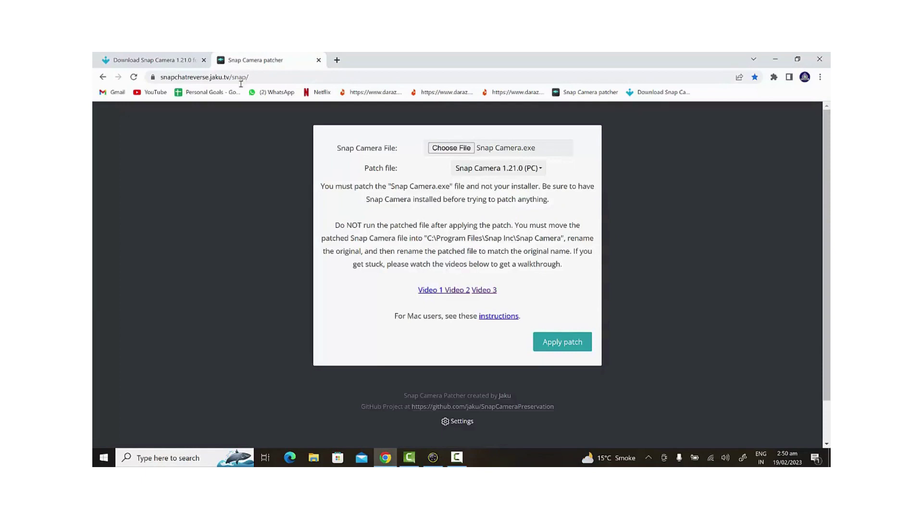
left_click(447, 149)
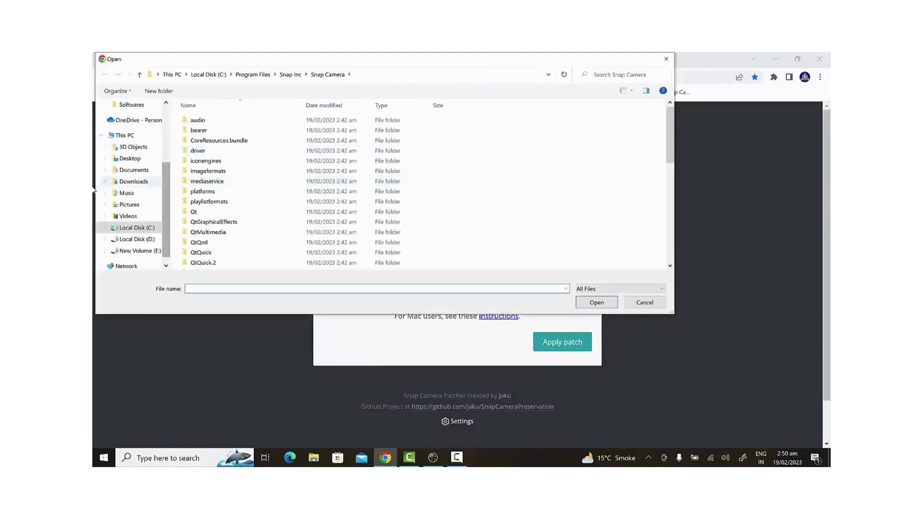
left_click(125, 135)
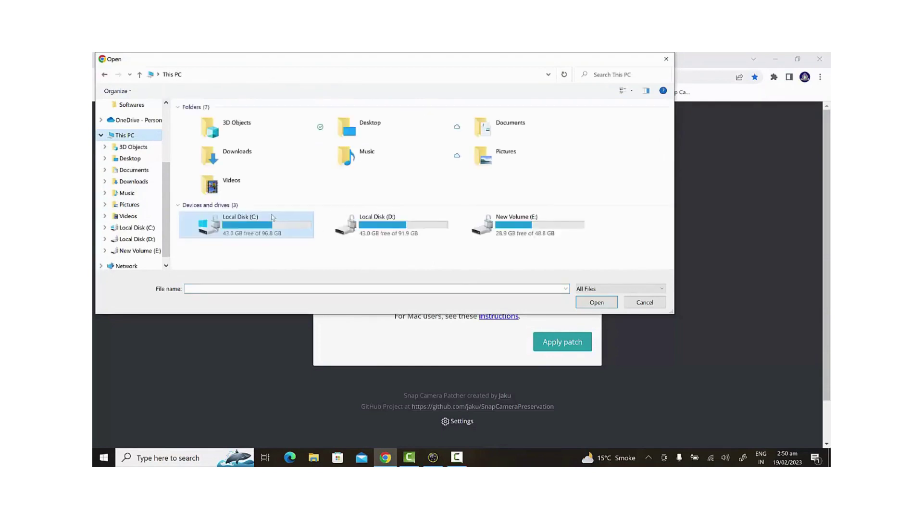
double_click(267, 226)
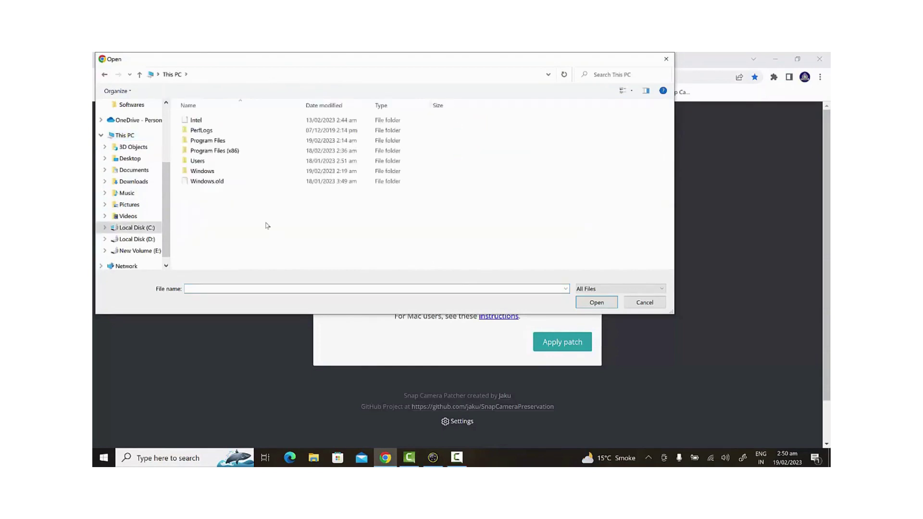
double_click(209, 141)
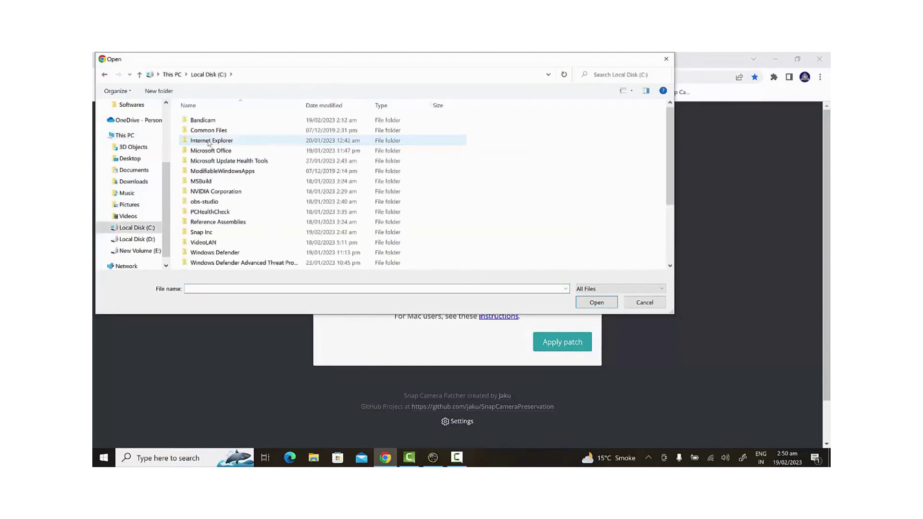
double_click(209, 232)
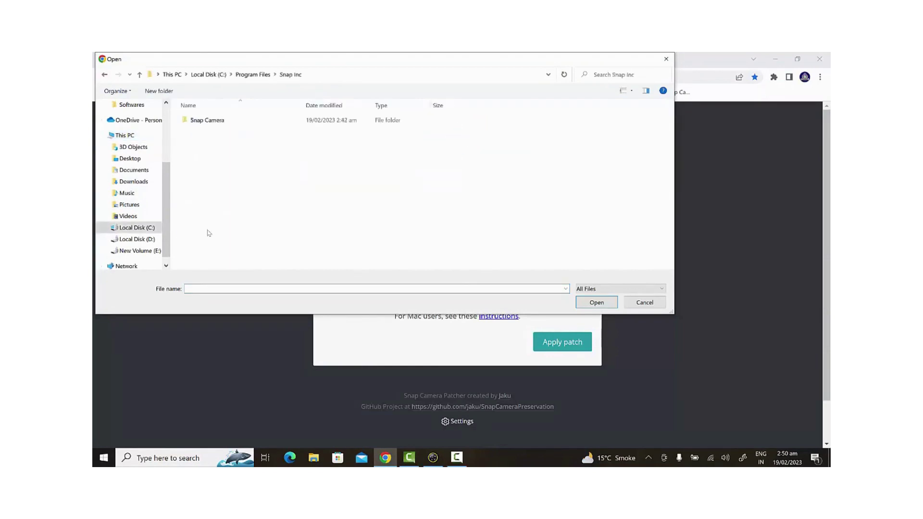
double_click(207, 120)
Load the Snap Camera application file into the patcher and apply the Snap Camera 1.21.0 (PC) patch
scroll(198, 229, "down", 5)
scroll(198, 228, "down", 5)
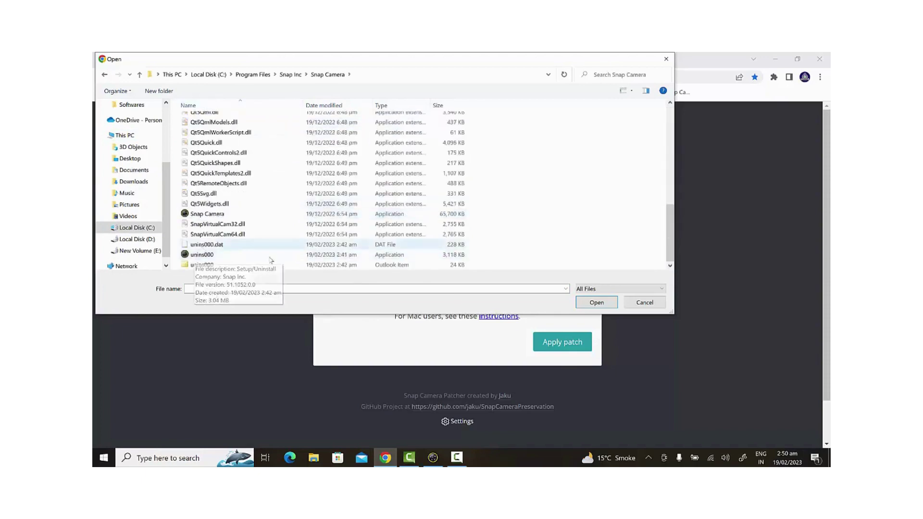
left_click(445, 219)
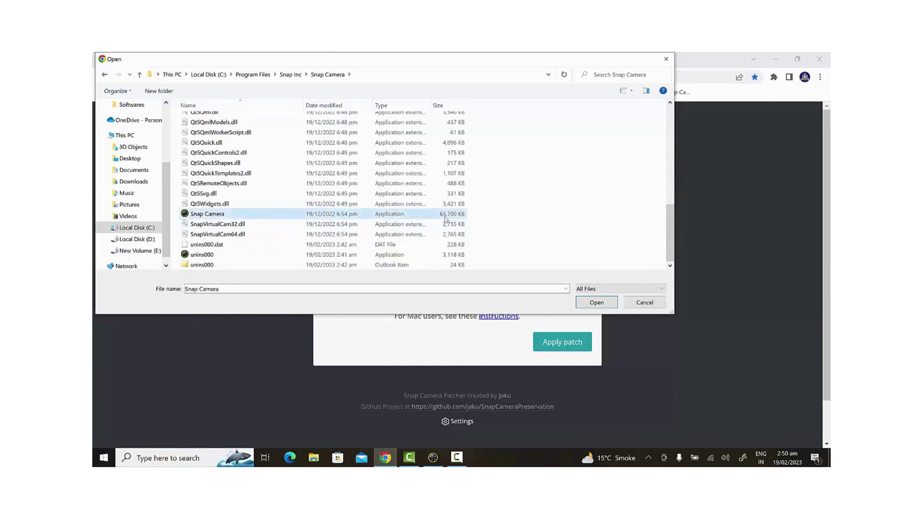
left_click(596, 303)
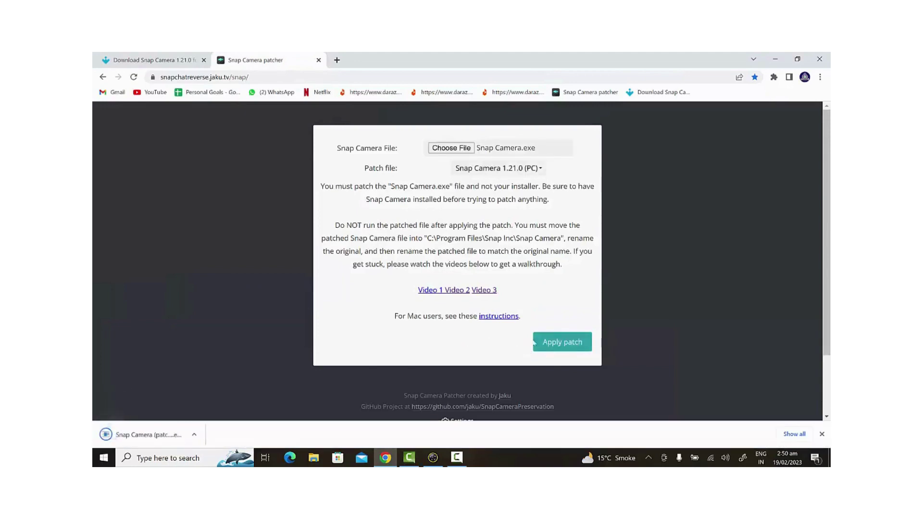
In File Explorer's Downloads folder, rename the "Snap Camera (patched)" application to "Snap Camera"
left_click(313, 459)
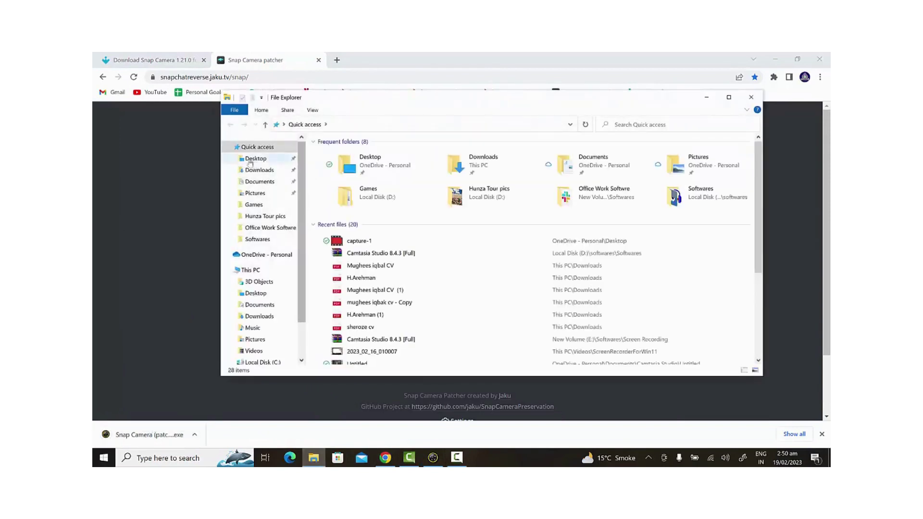
left_click(258, 171)
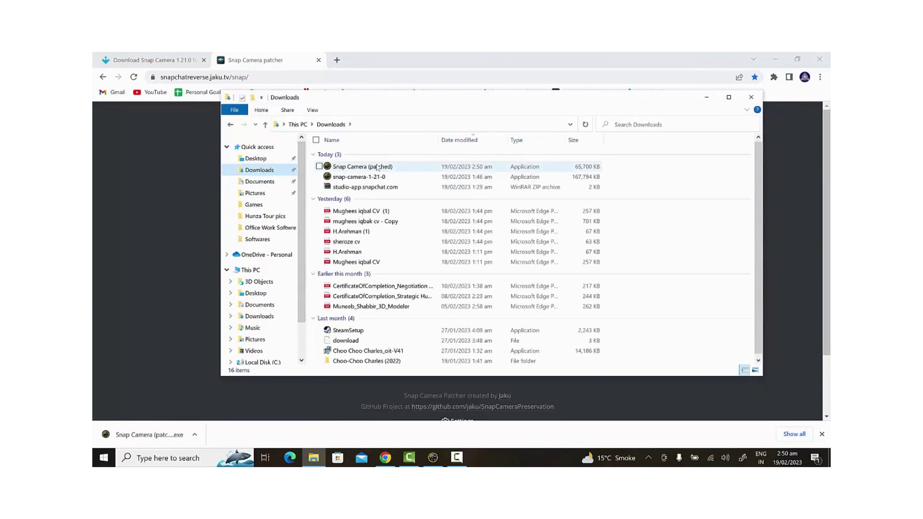
left_click(378, 167)
right_click(377, 167)
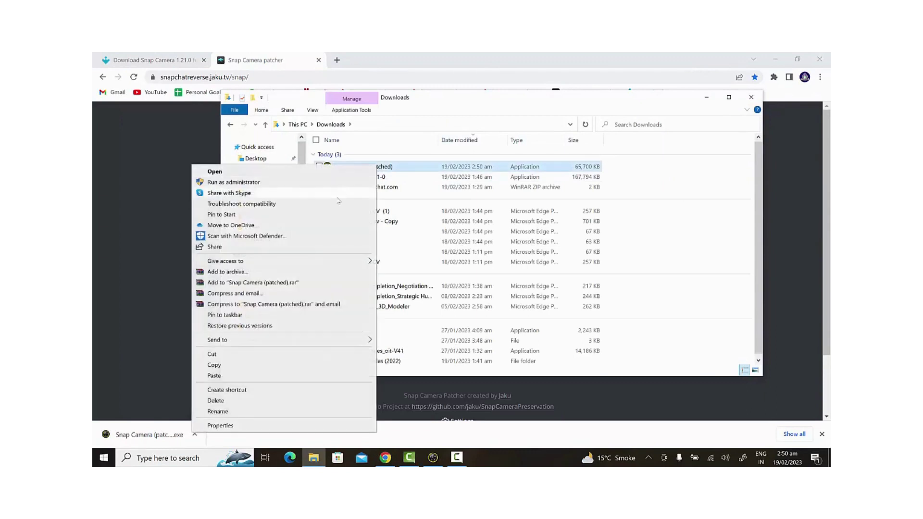
left_click(291, 412)
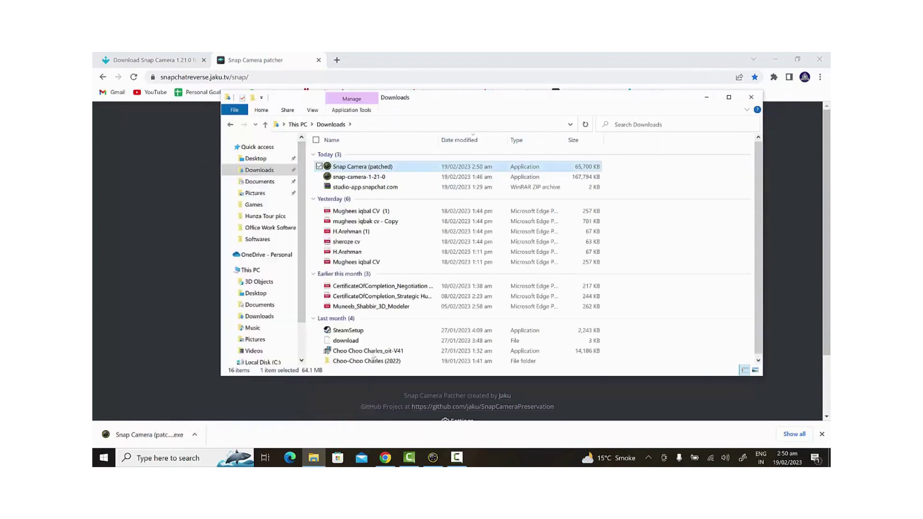
left_click(402, 166)
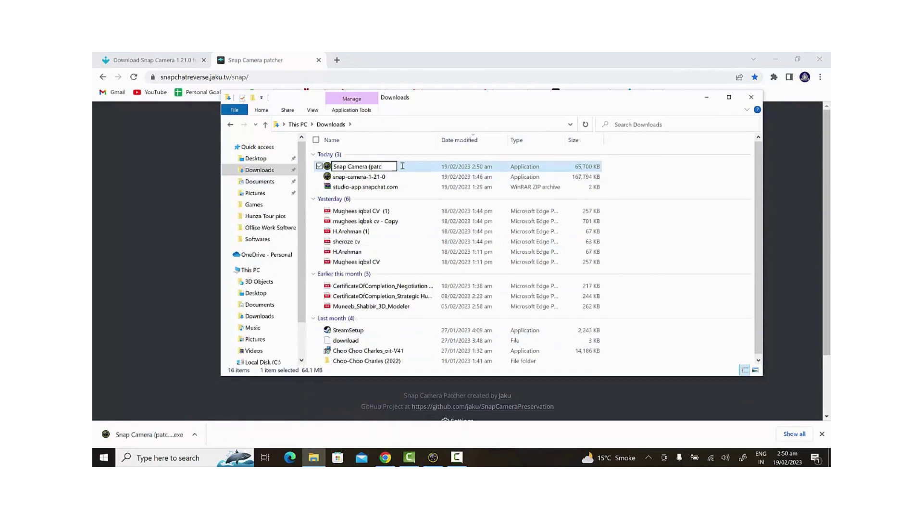
key("Return")
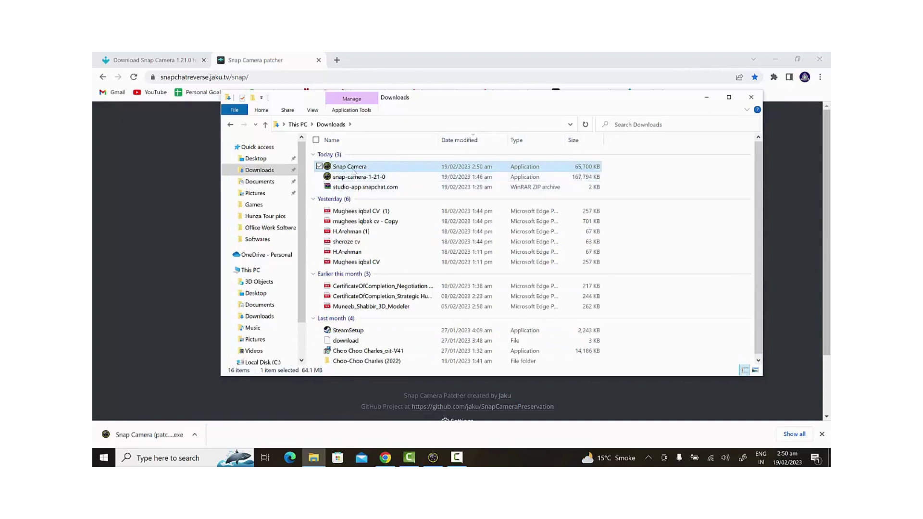
Copy the renamed Snap Camera application from Downloads and open the folder C:\Program Files\Snap Inc\Snap Camera
right_click(353, 171)
left_click(217, 370)
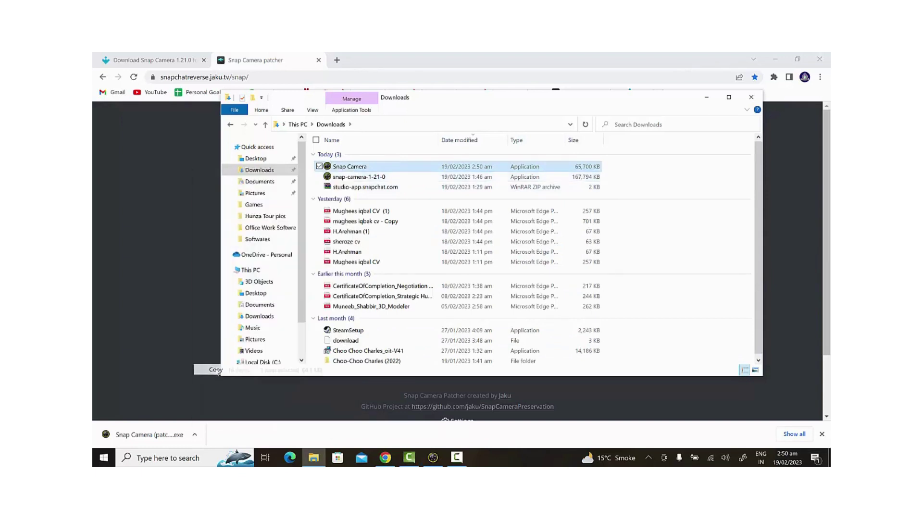
left_click(250, 270)
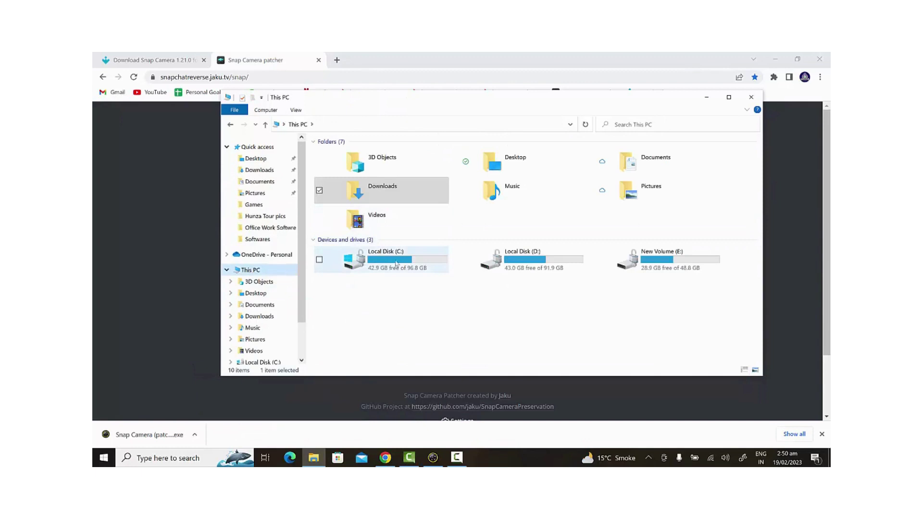
double_click(396, 263)
double_click(350, 175)
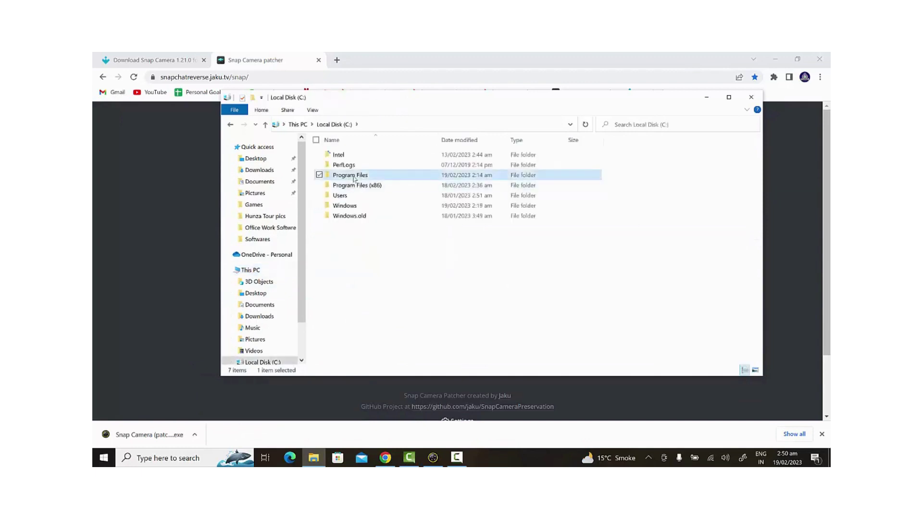
scroll(346, 308, "down", 1)
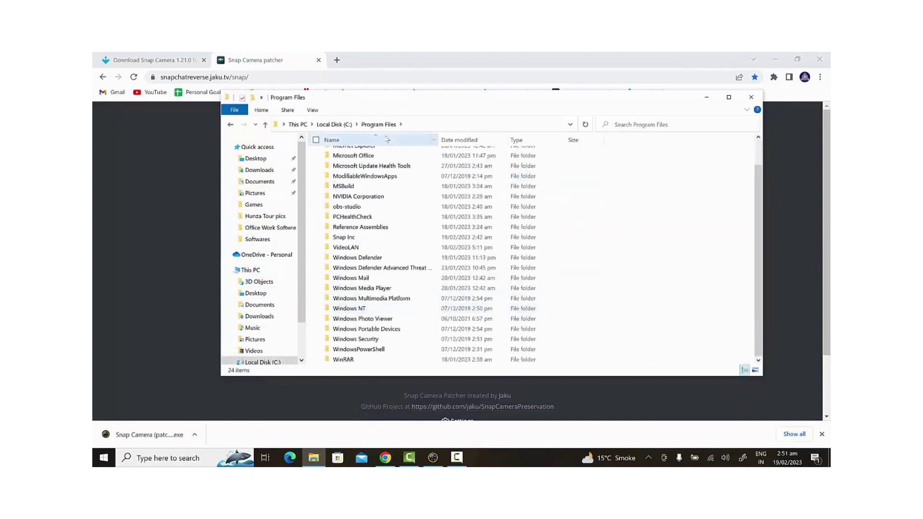
left_click(348, 237)
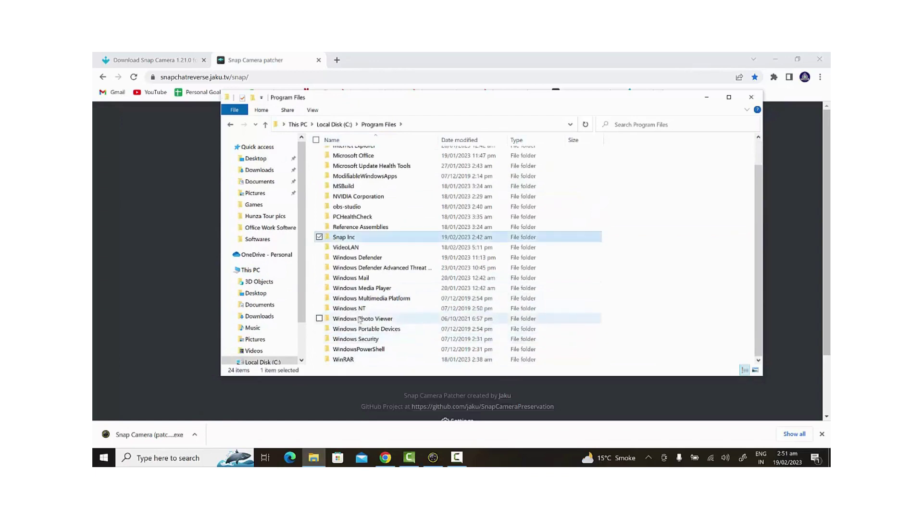
double_click(351, 237)
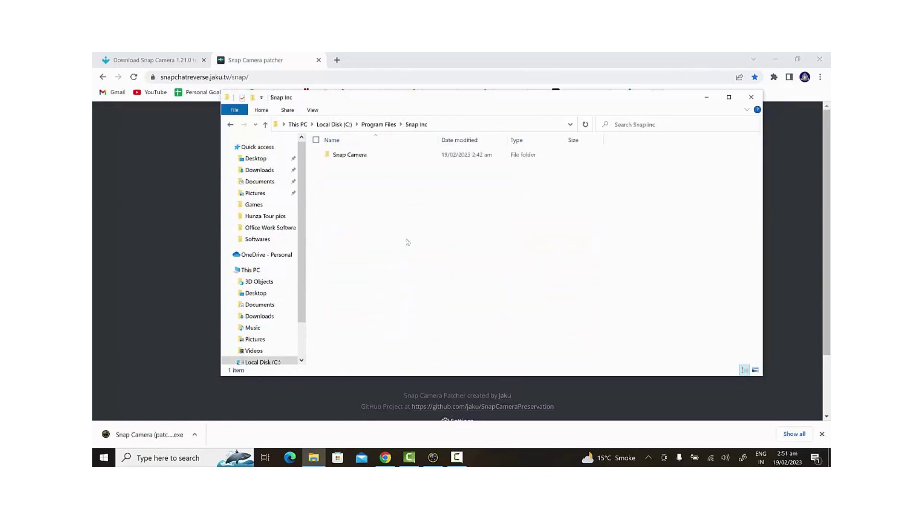
double_click(363, 156)
scroll(332, 327, "down", 7)
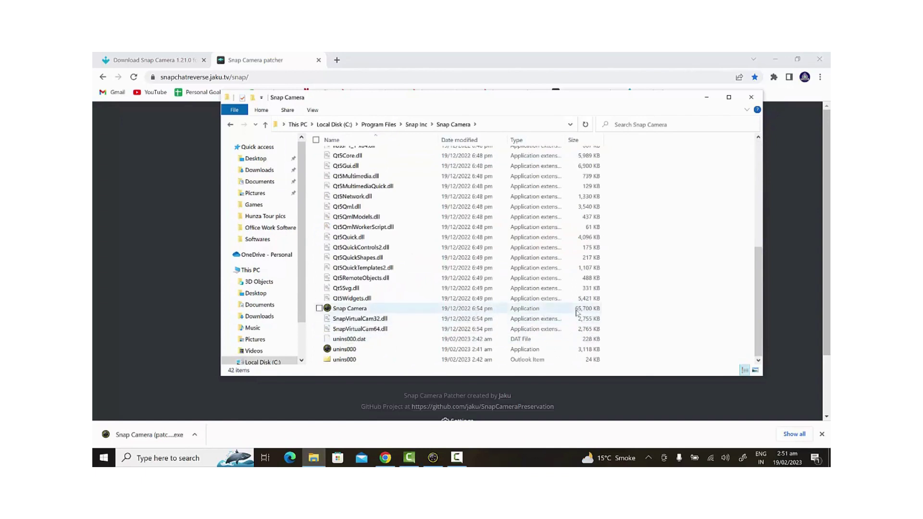
Try to delete the original Snap Camera application from the installation folder
right_click(372, 310)
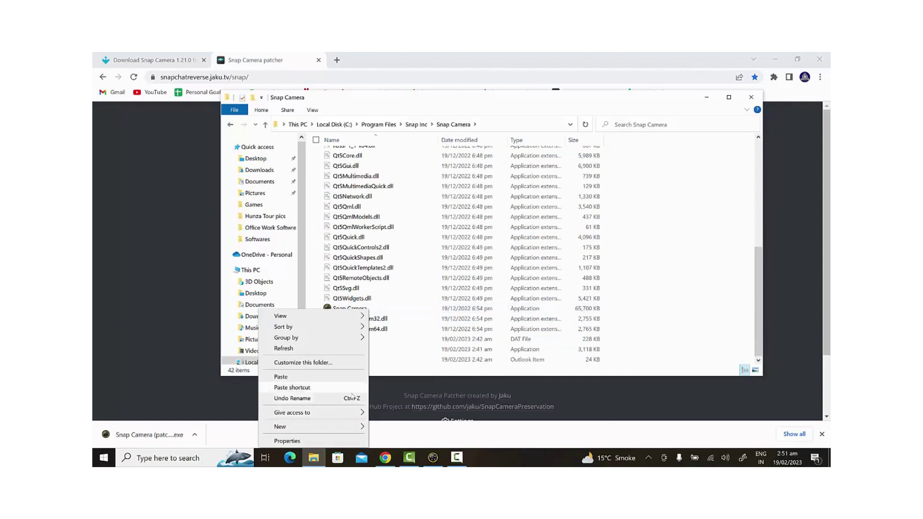
left_click(823, 362)
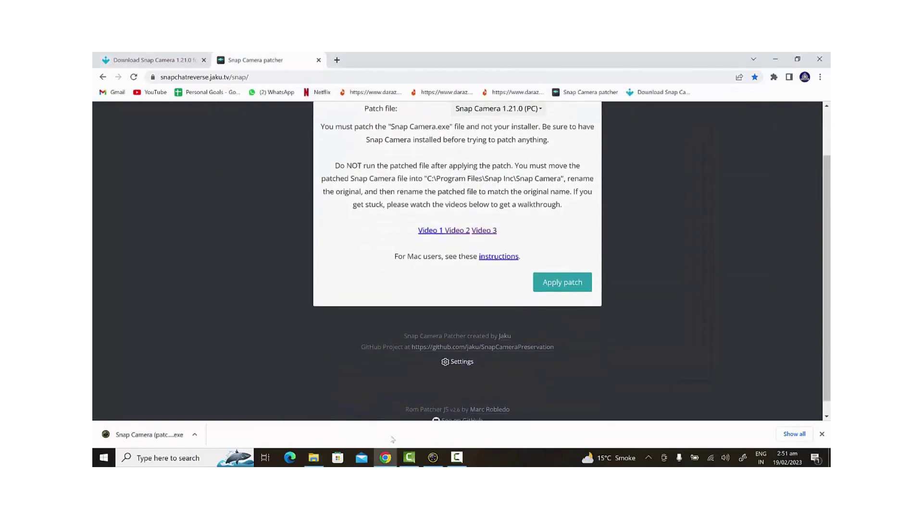
left_click(313, 457)
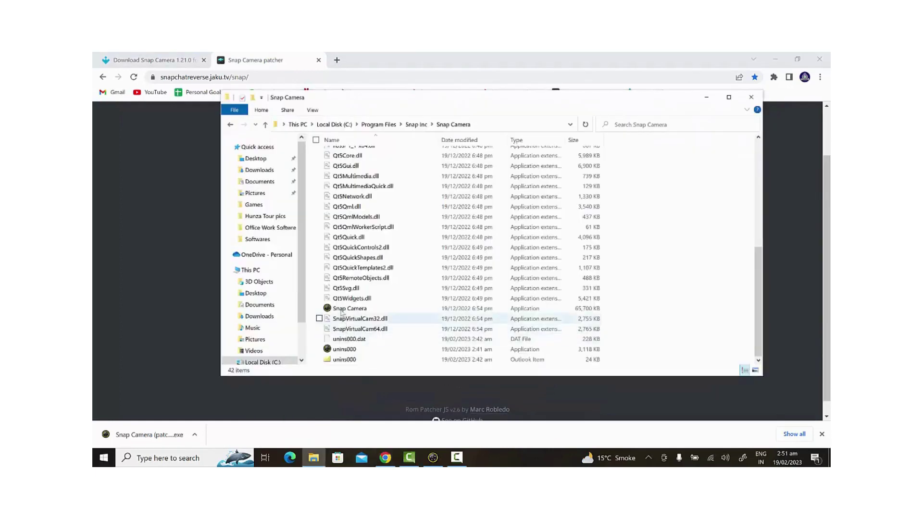
right_click(341, 310)
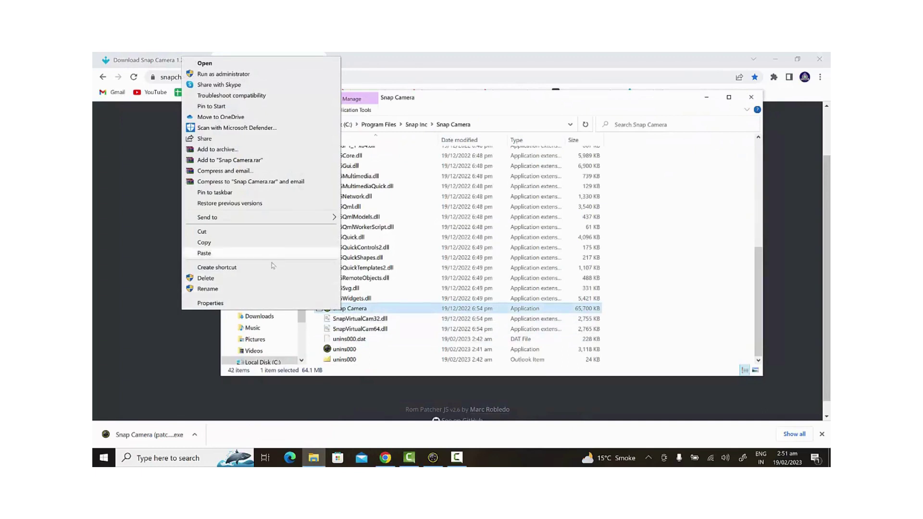
left_click(263, 279)
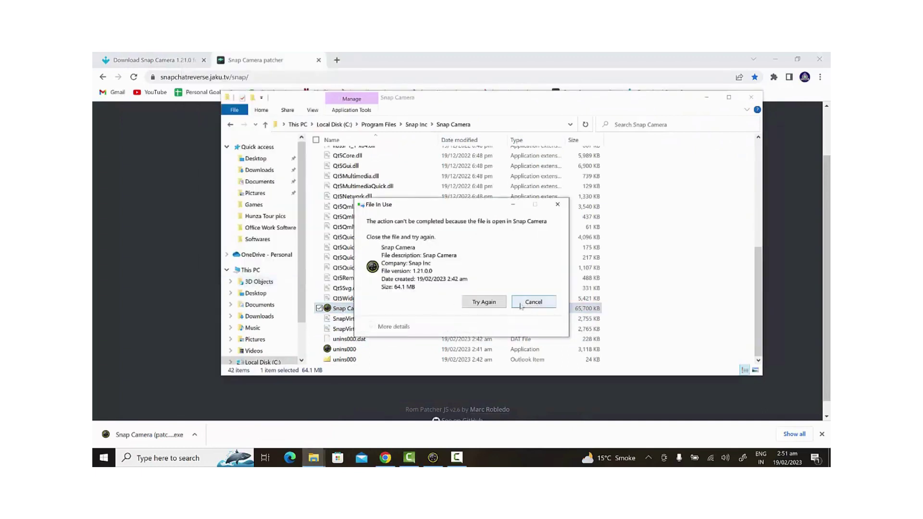
left_click(488, 303)
left_click(532, 303)
Close the running Snap Camera window and launch Snap Camera again
left_click(433, 458)
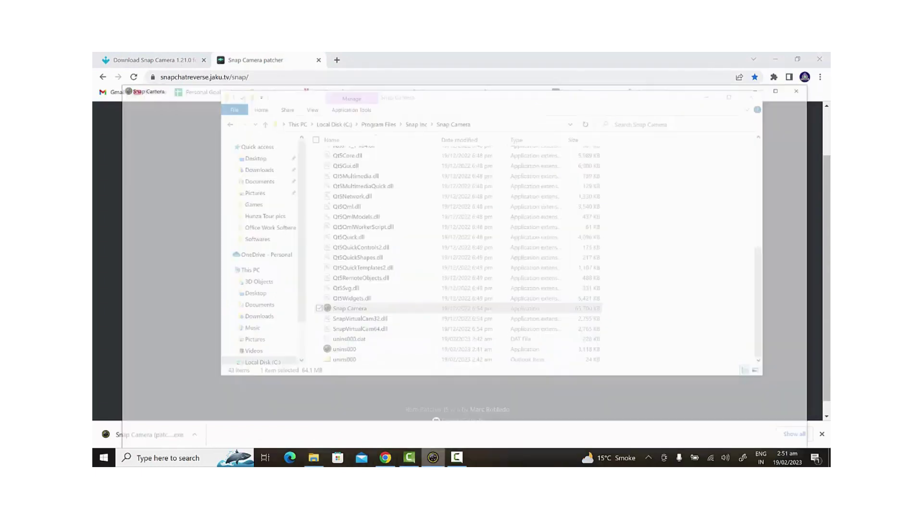
left_click(821, 57)
double_click(322, 314)
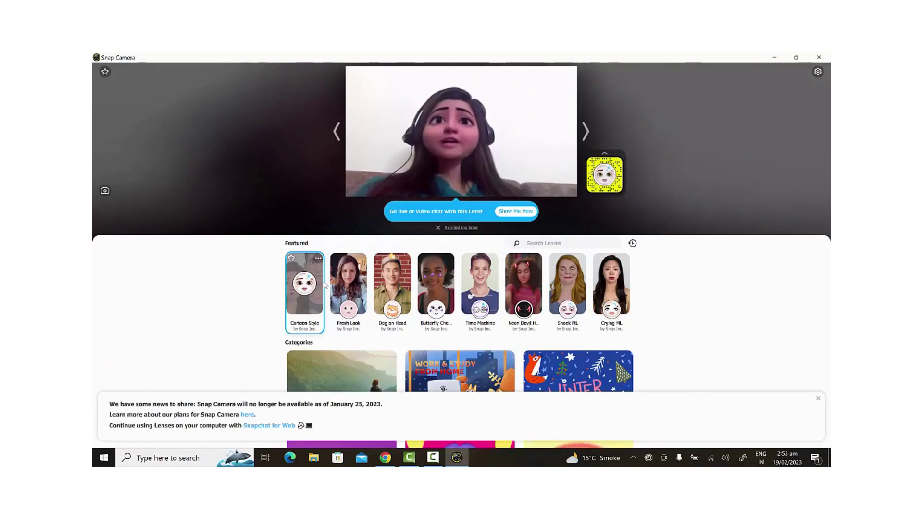
mouse_move(456, 462)
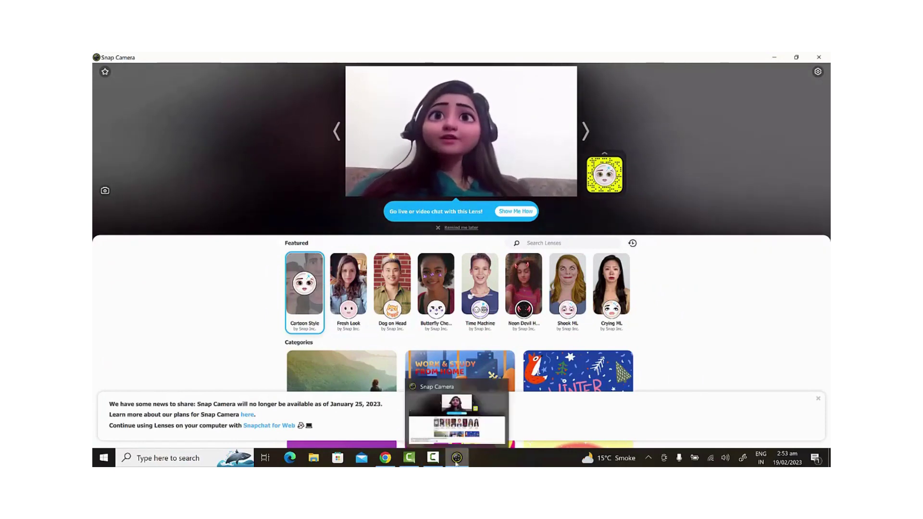